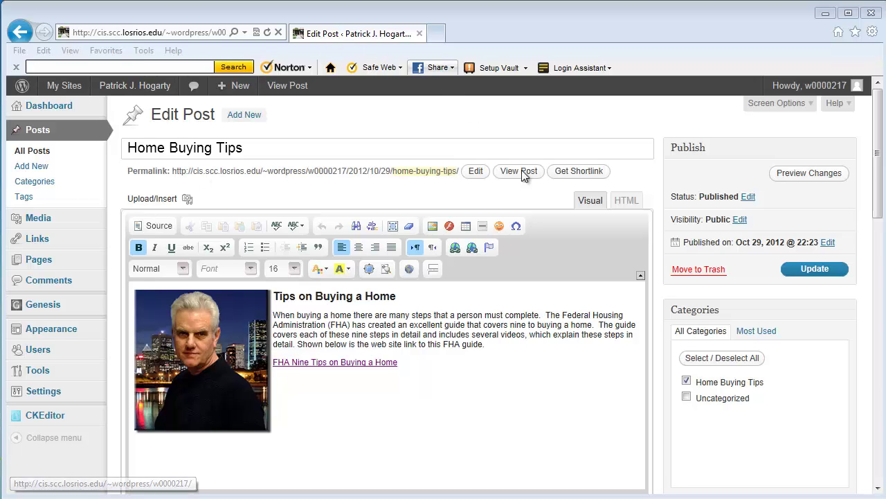
Check the target options of the "FHA Nine Tips on Buying a Home" link, leaving its settings unchanged.
triple_click(399, 362)
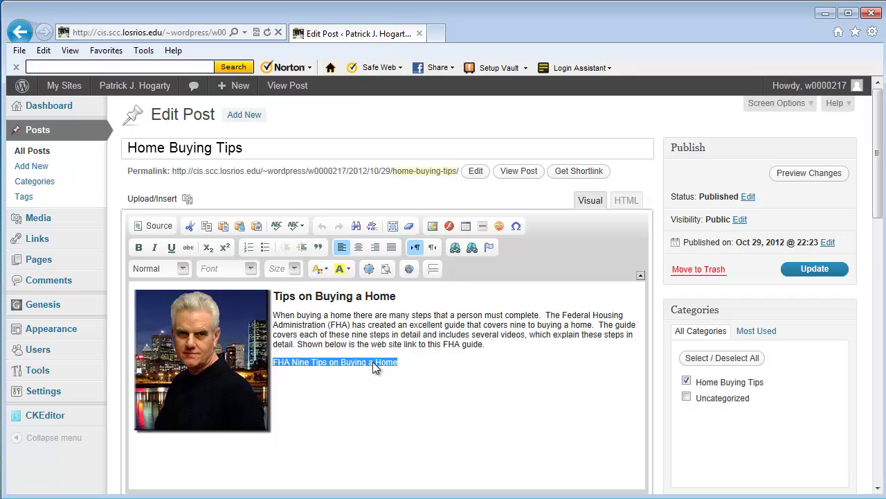
left_click(455, 247)
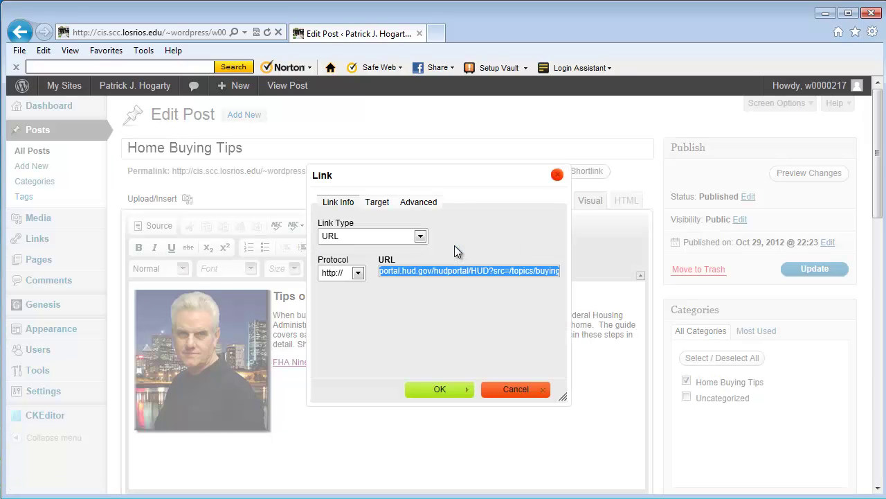
left_click(378, 202)
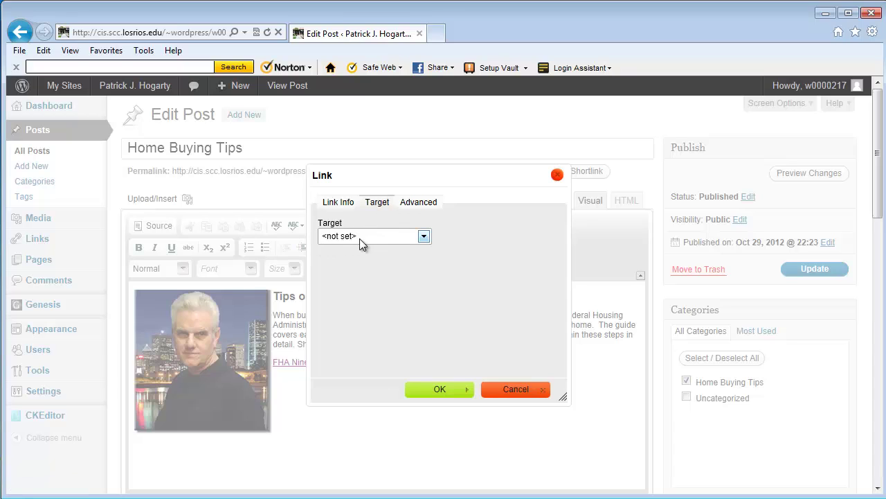
left_click(424, 236)
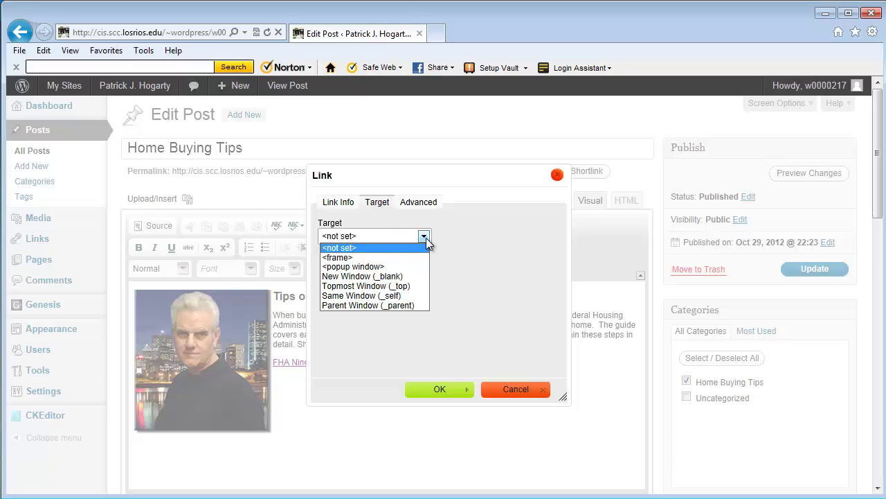
left_click(507, 384)
left_click(507, 384)
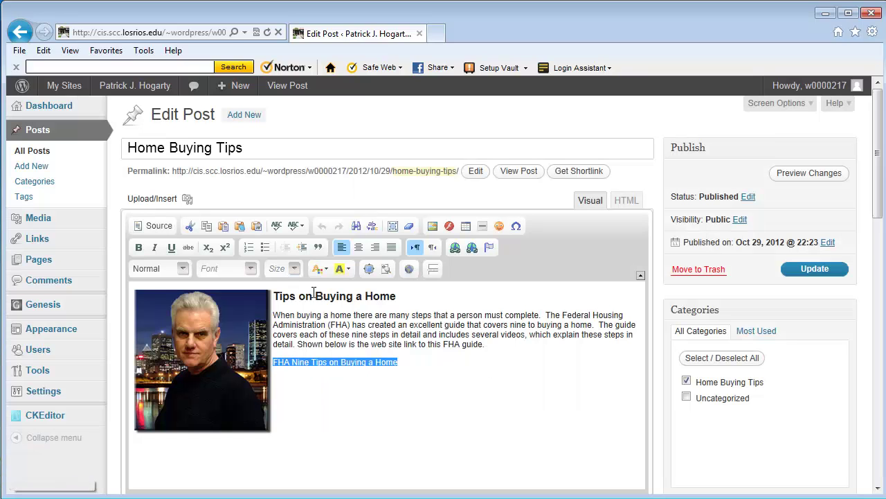
Visit the live site and follow the "FHA Nine Tips on Buying a Home" link to test how it opens.
mouse_move(143, 90)
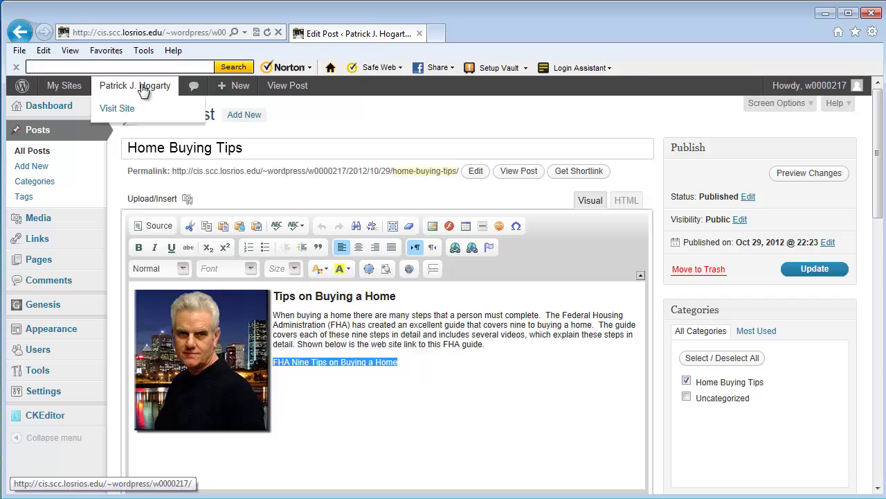
left_click(115, 109)
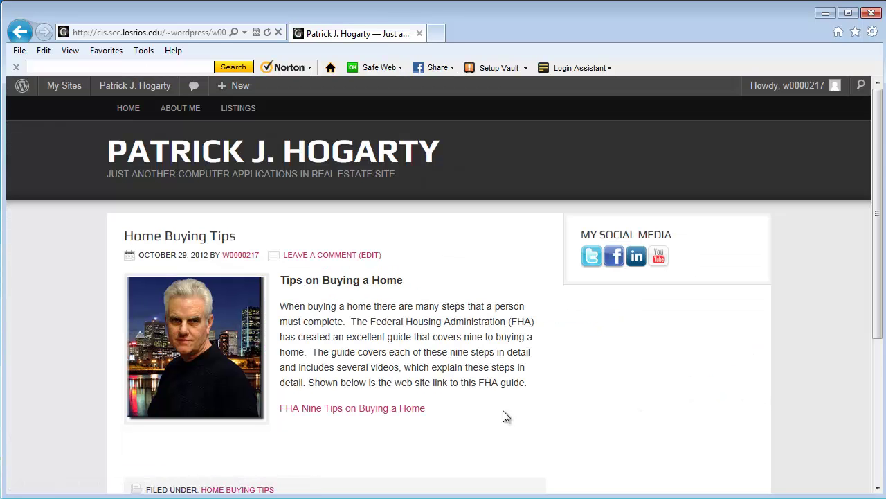
left_click(360, 409)
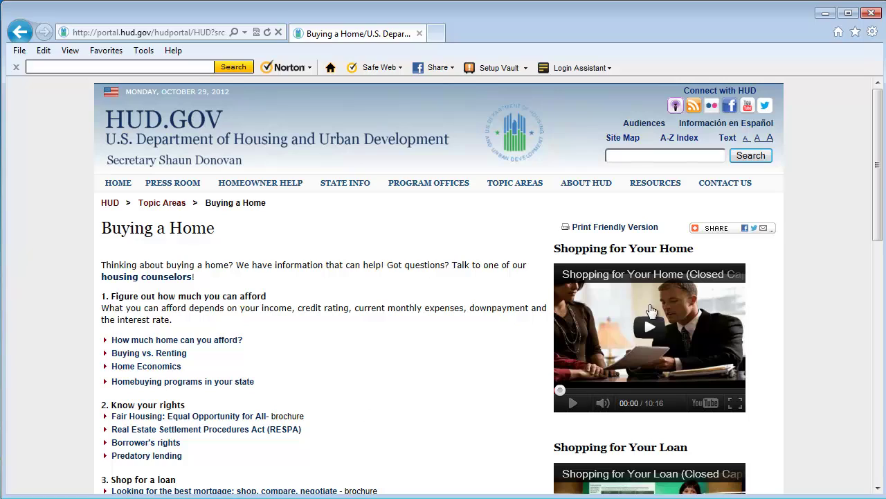
left_click_drag(876, 178, 867, 146)
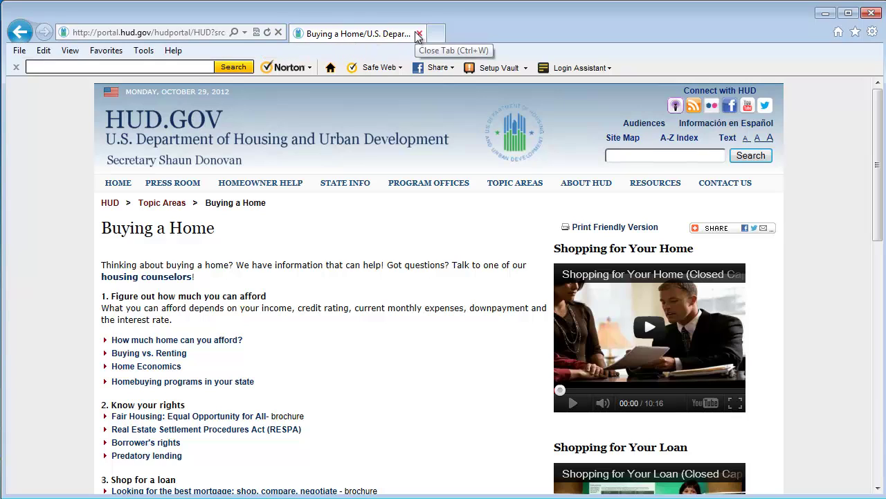
Go back to the blog, return forward to the HUD page, and close that page.
left_click(19, 34)
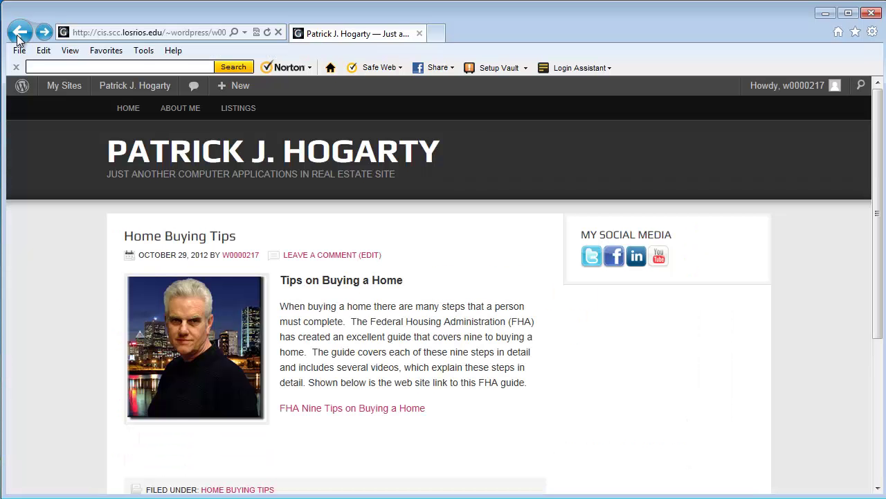
left_click(44, 34)
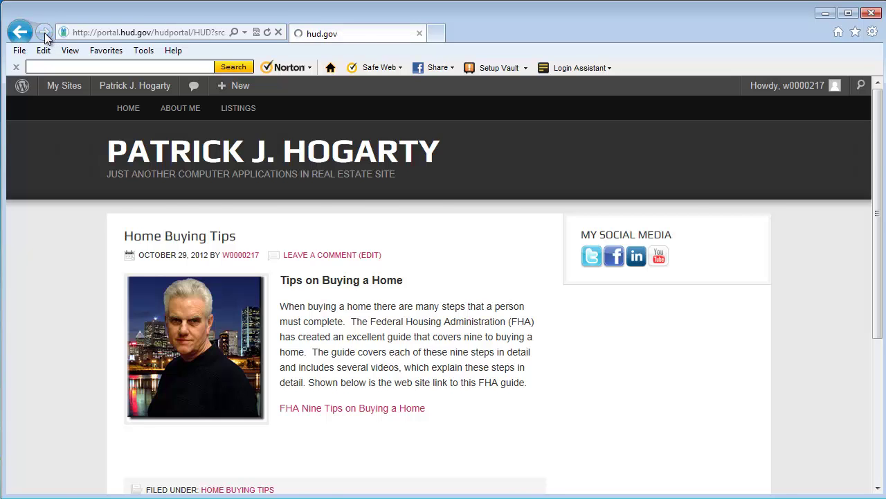
left_click(419, 33)
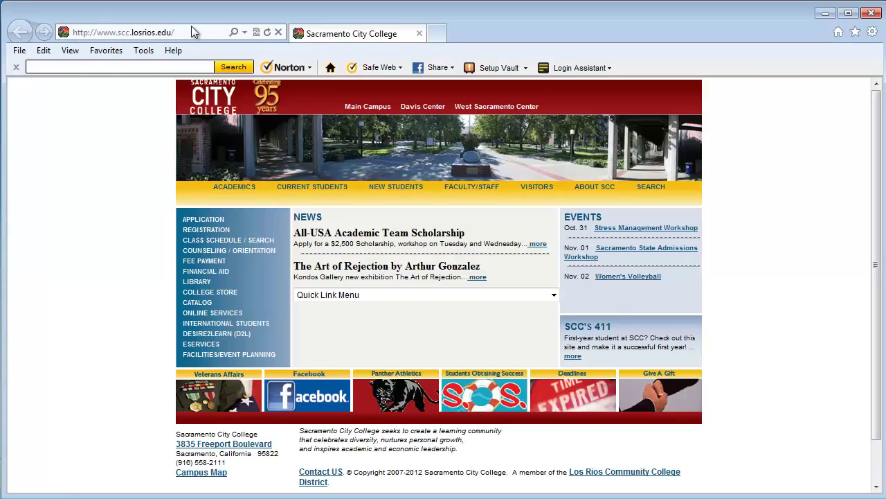
left_click(243, 33)
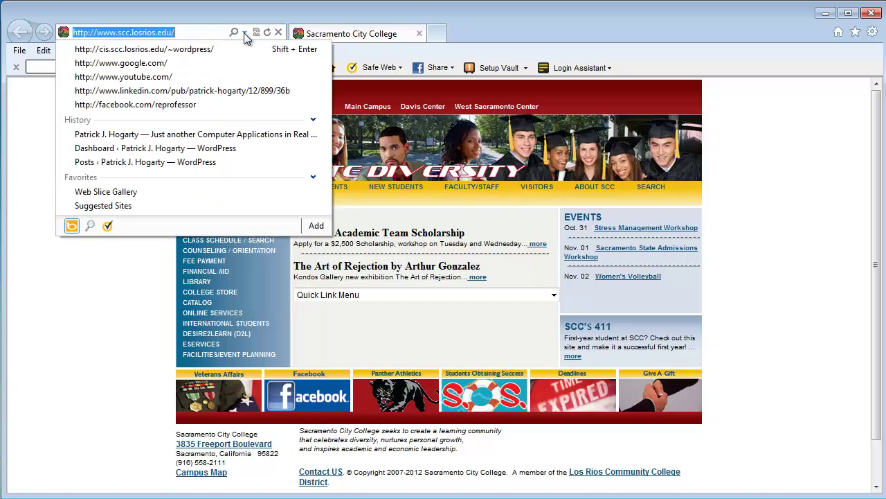
left_click(147, 43)
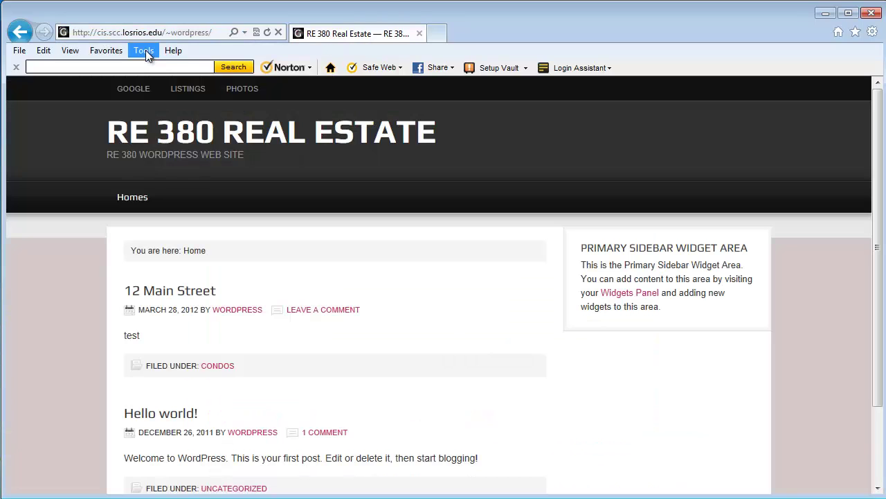
scroll(667, 446, "down", 3)
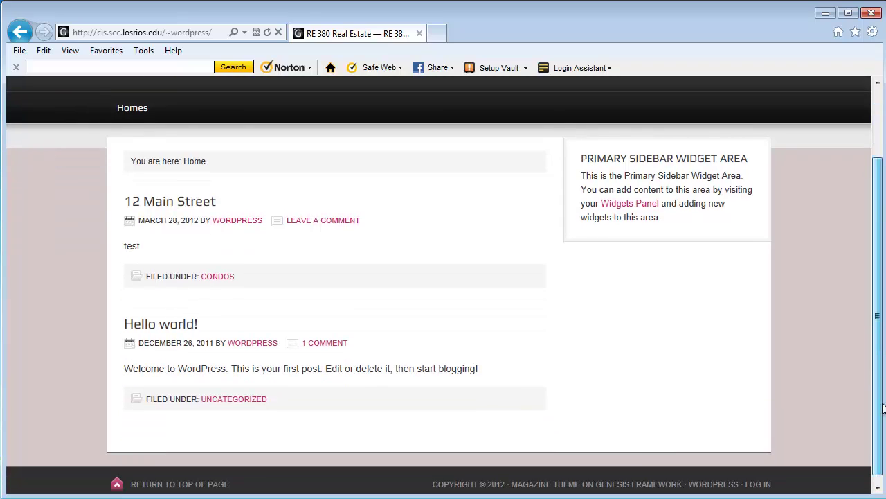
left_click(761, 477)
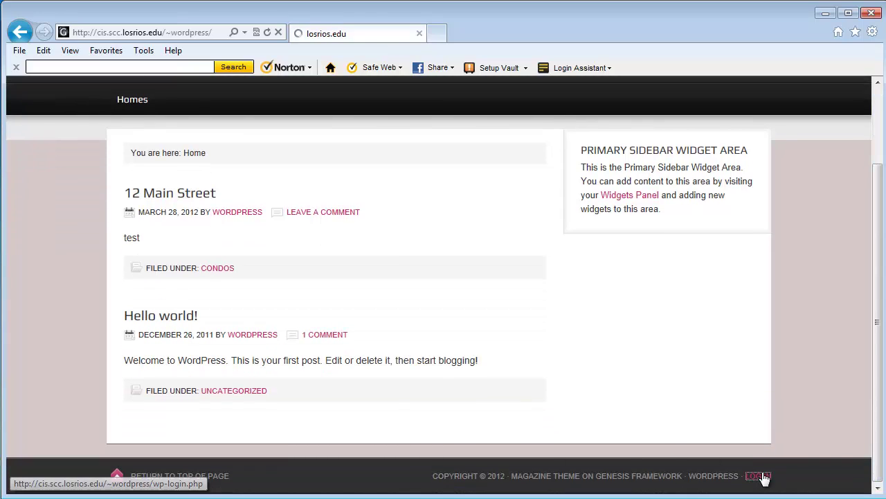
Log in to WordPress with the account username and password.
type("w")
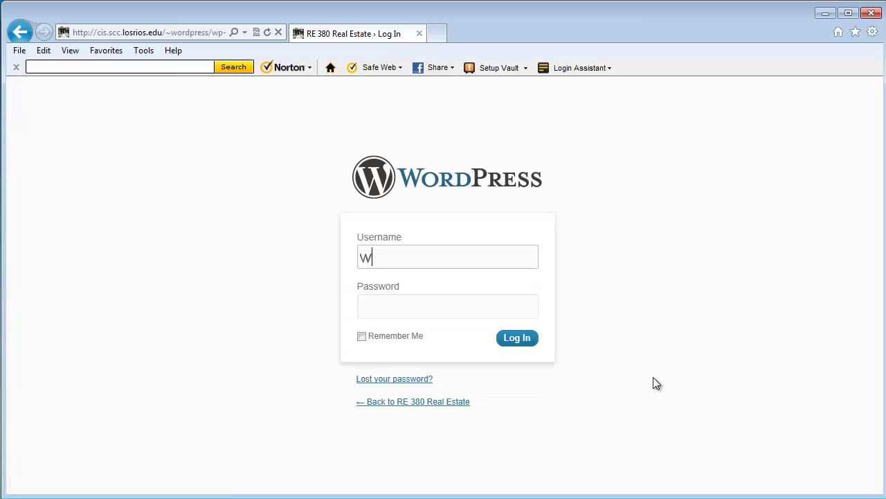
type("0000217")
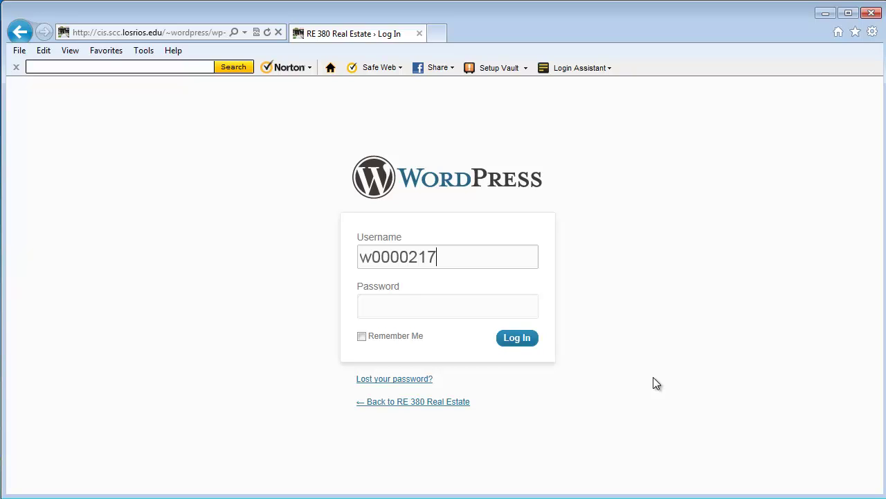
key("Tab")
type("•••")
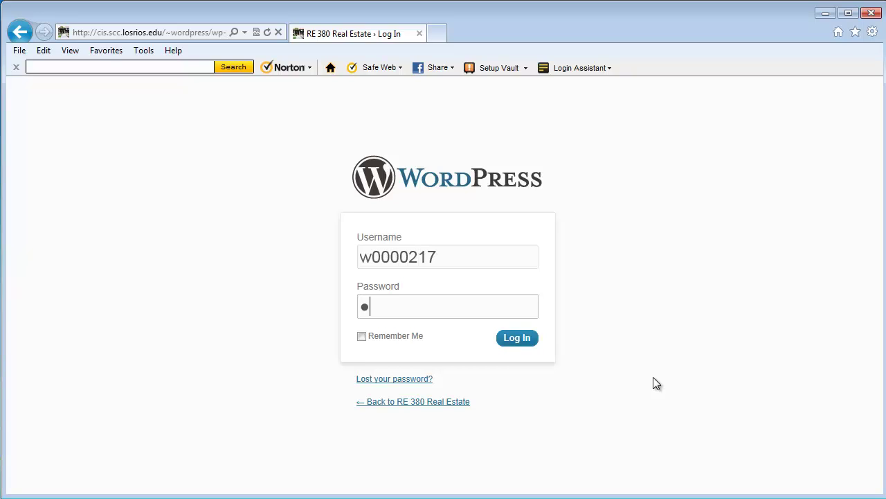
type("••••")
key("Return")
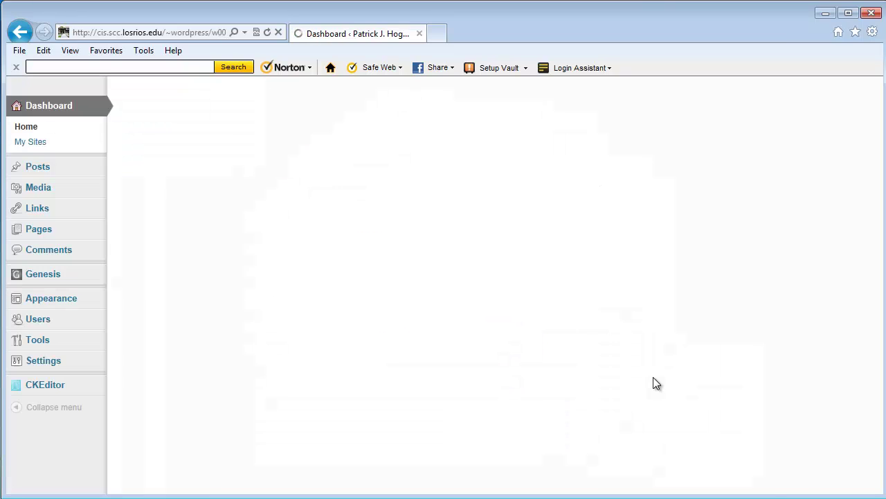
Open the "Home Buying Tips" post for editing from the list of all posts.
mouse_move(41, 173)
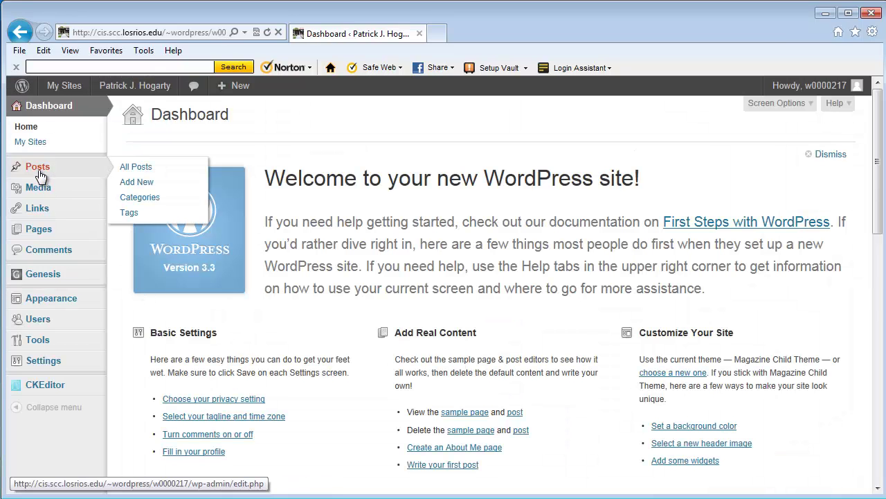
left_click(135, 169)
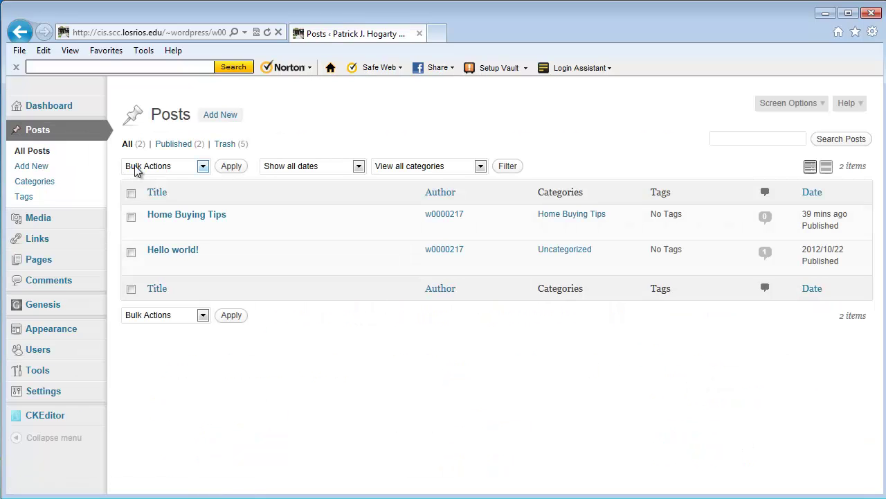
left_click(154, 229)
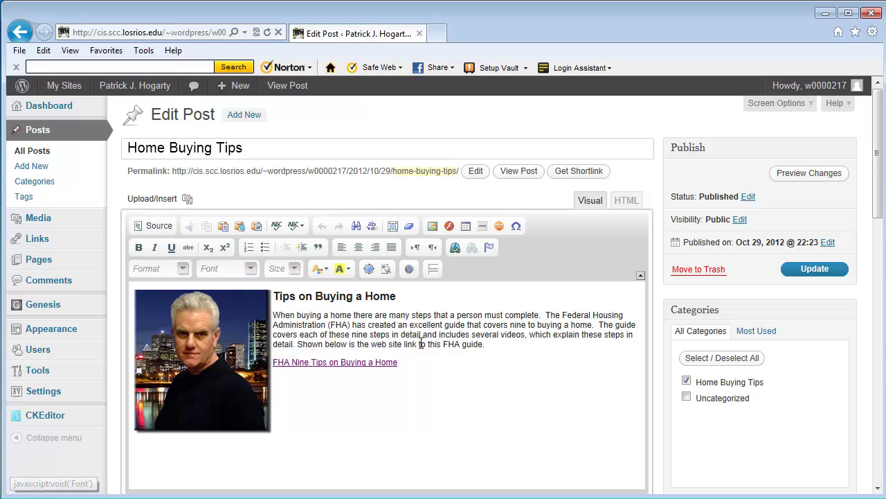
Set the target of the "FHA Nine Tips on Buying a Home" link to New Window (_blank) and update the post.
left_click_drag(399, 362, 280, 361)
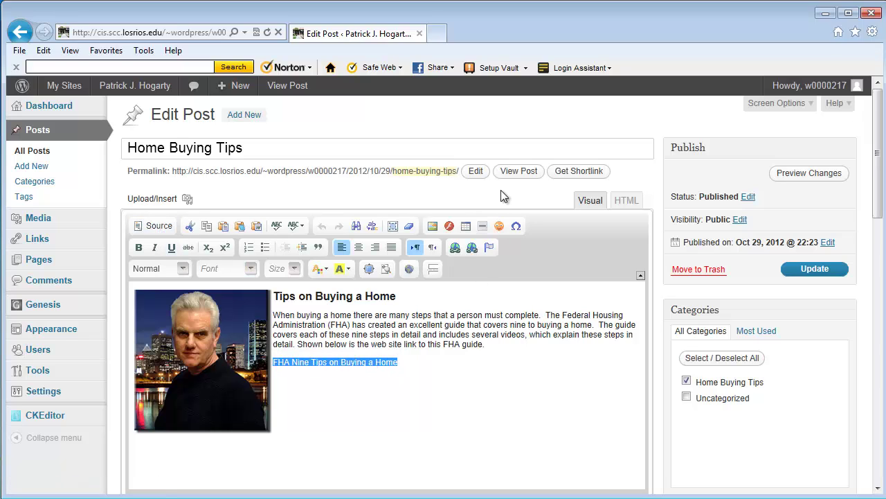
left_click(456, 248)
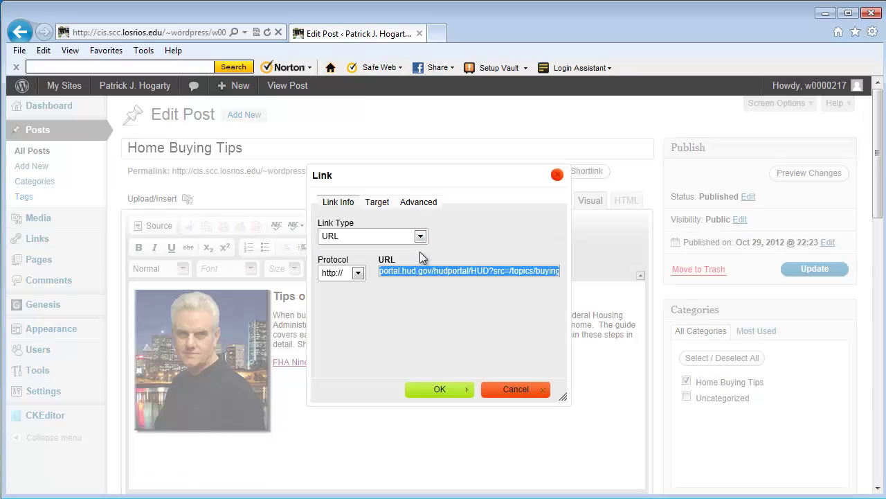
left_click(380, 204)
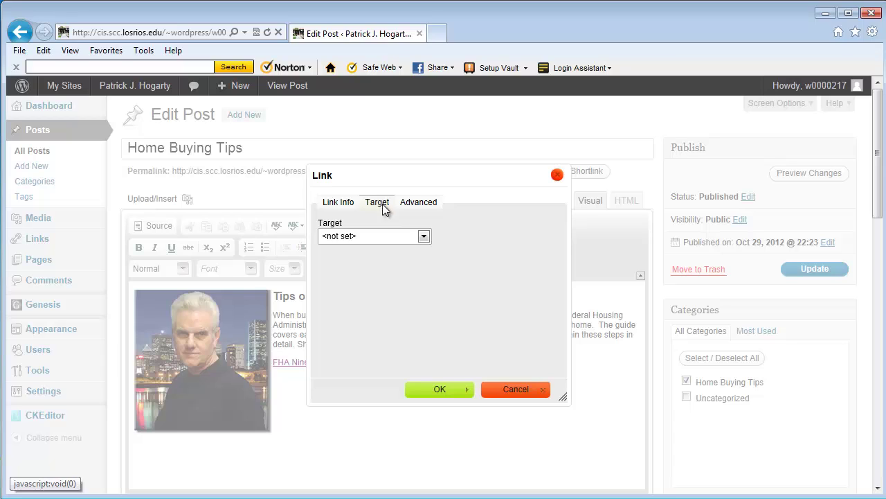
left_click(424, 237)
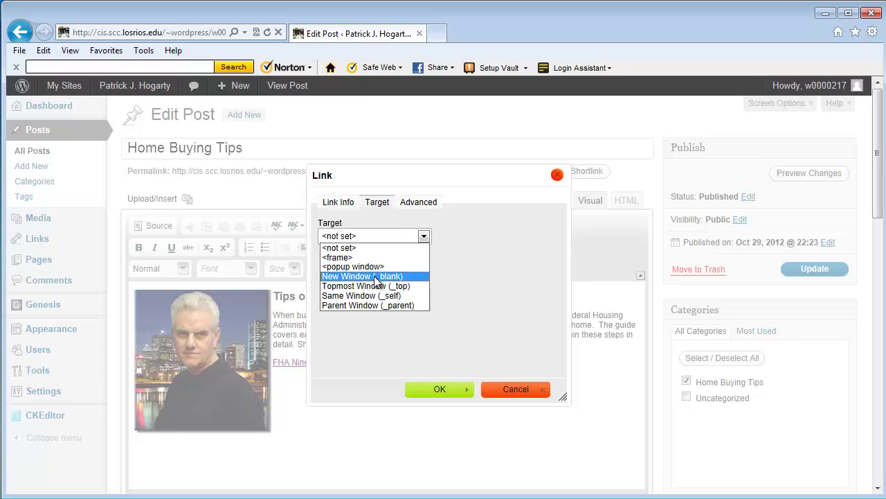
left_click(375, 276)
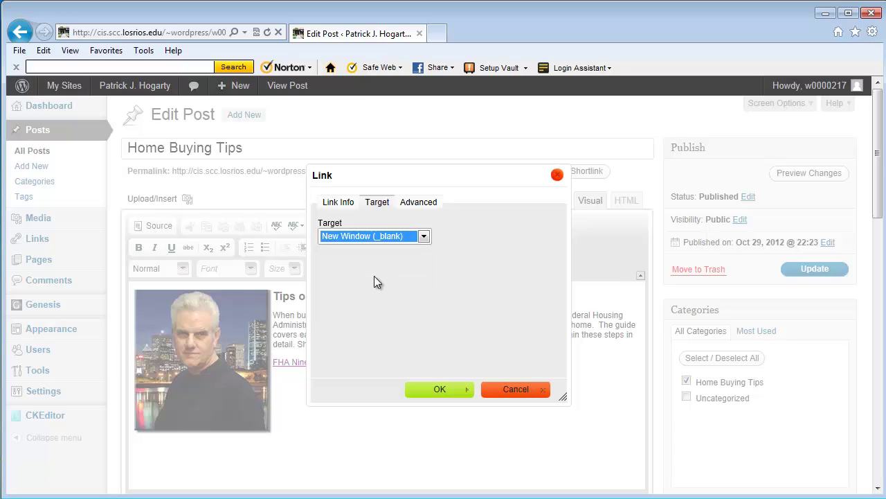
left_click(434, 391)
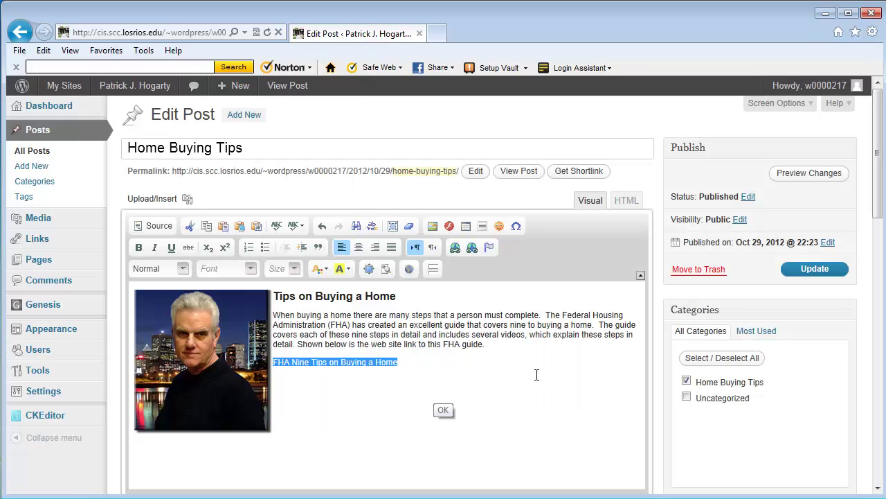
left_click(808, 274)
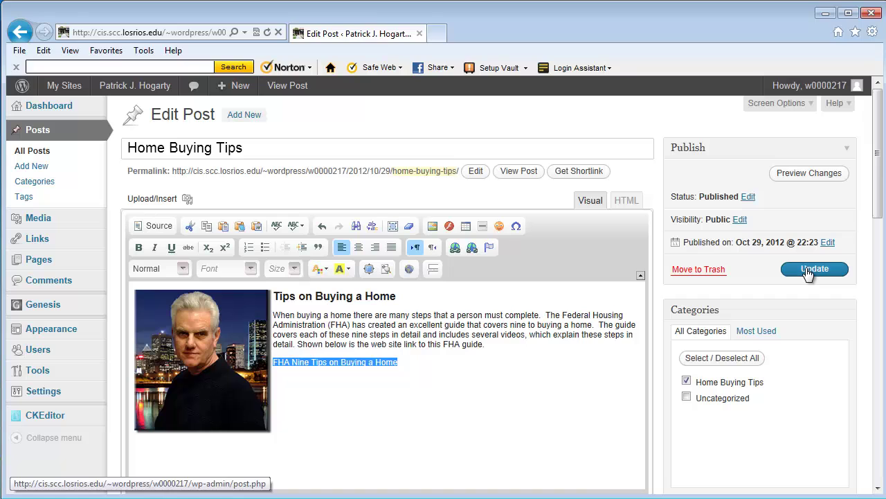
left_click(808, 273)
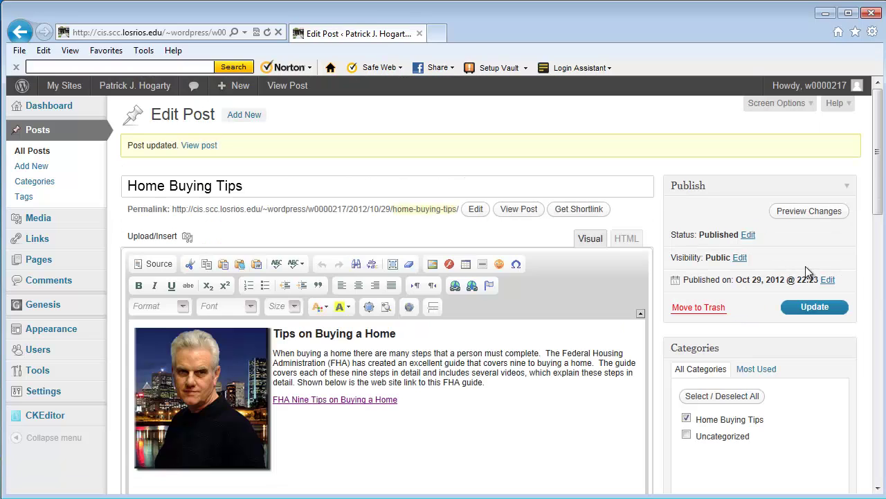
Visit the live site and test the updated "FHA Nine Tips on Buying a Home" link.
mouse_move(109, 92)
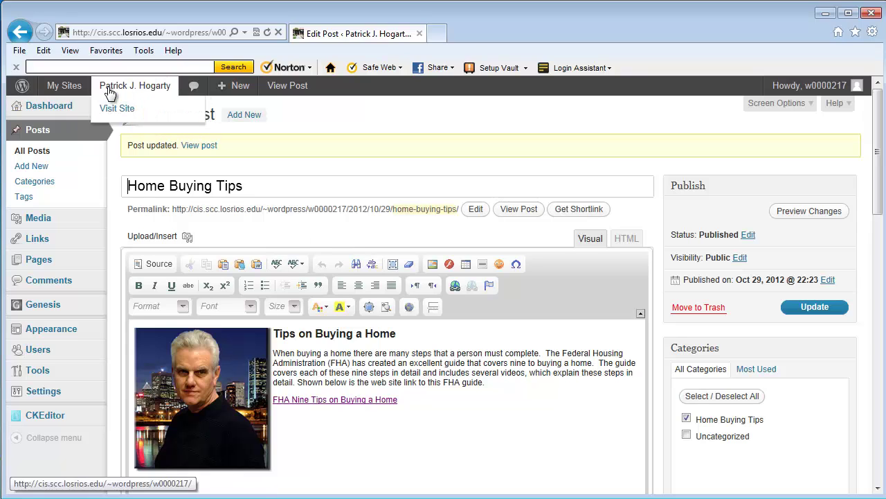
left_click(111, 113)
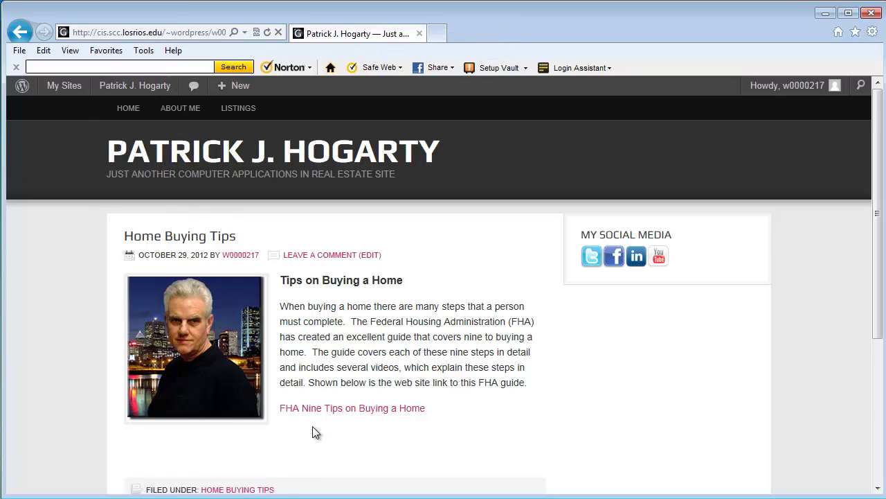
left_click(310, 408)
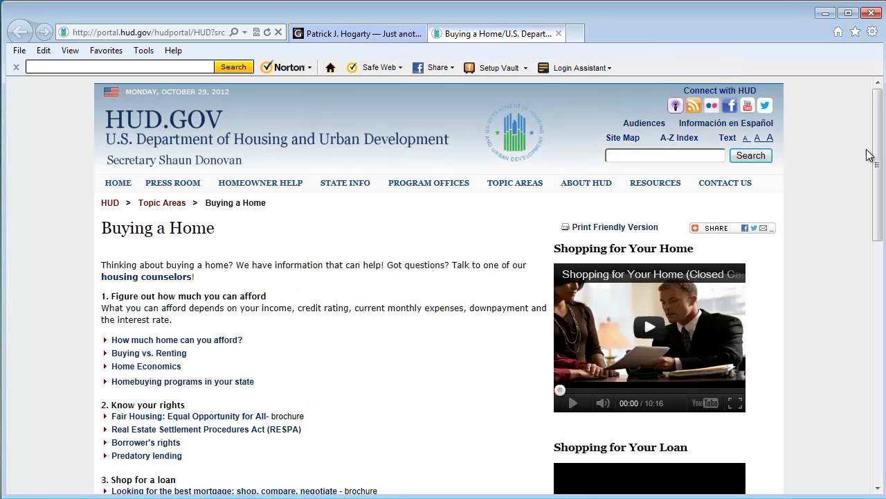
Look through the HUD "Buying a Home" page and close it to return to the blog.
scroll(880, 148, "down", 3)
scroll(489, 285, "down", 5)
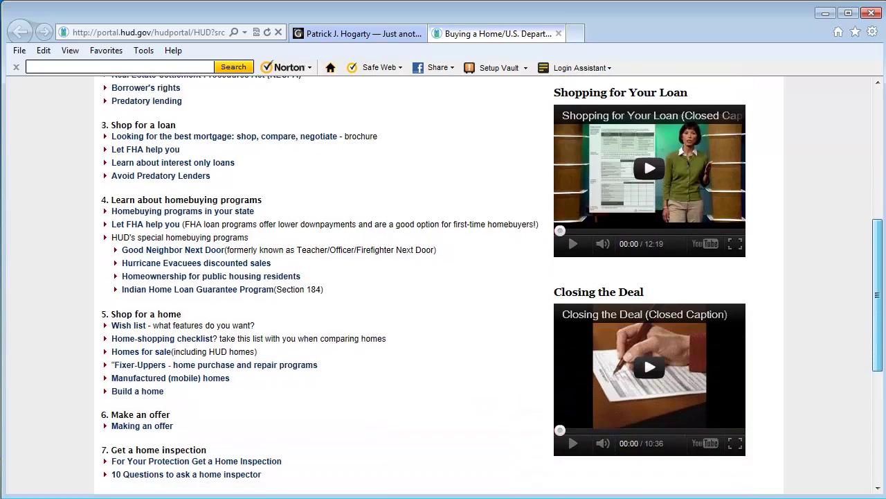
scroll(489, 285, "up", 4)
scroll(443, 277, "up", 4)
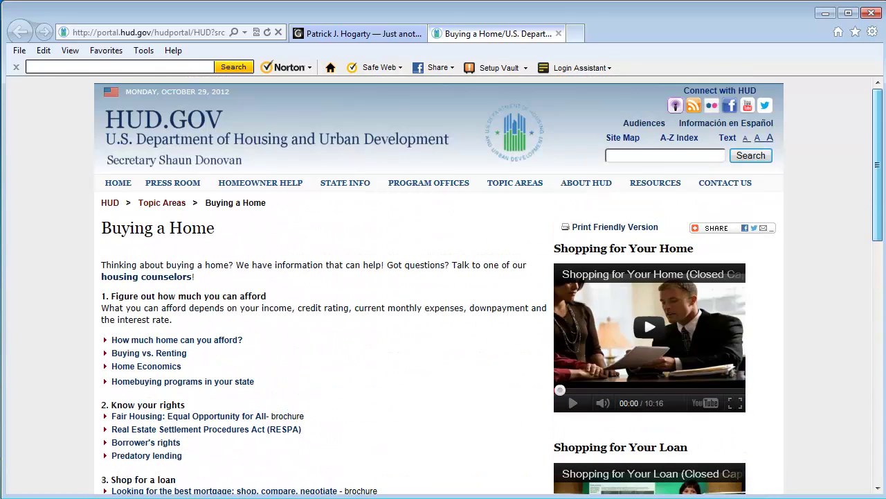
left_click(558, 33)
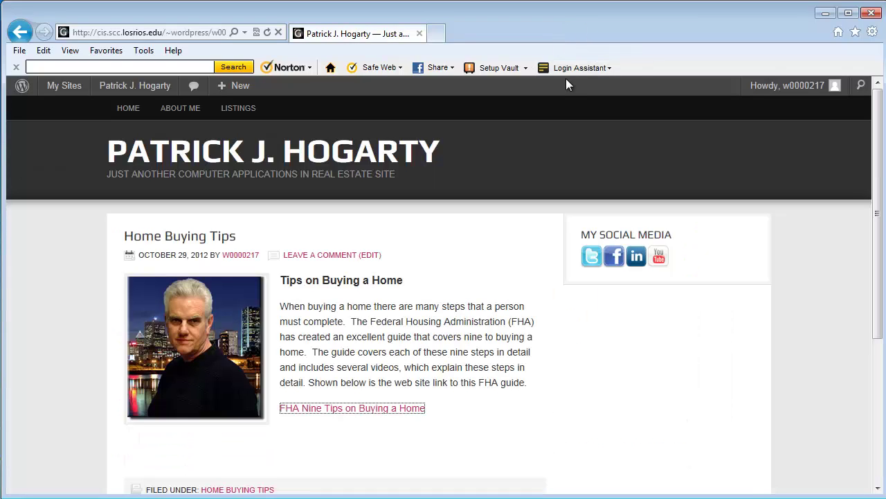